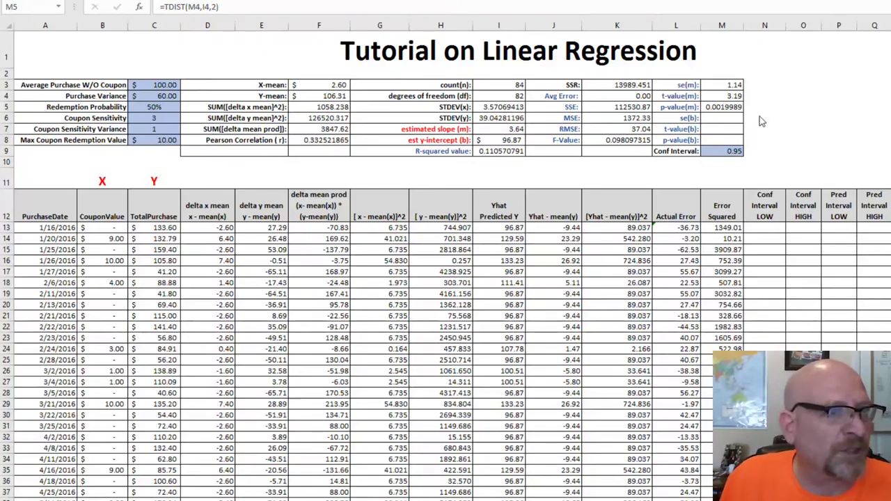
Compare the slope's p-value with the Purchase Variance assumption in C4, and set Purchase Variance to 90
click(727, 108)
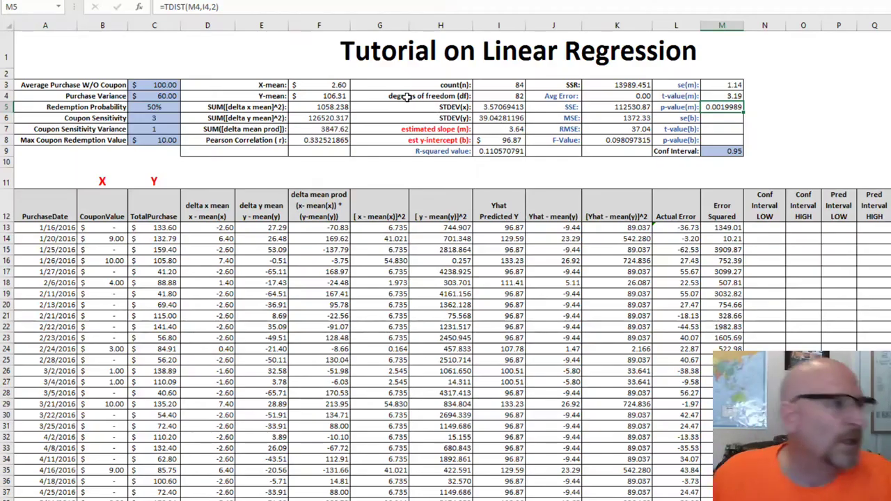
click(162, 96)
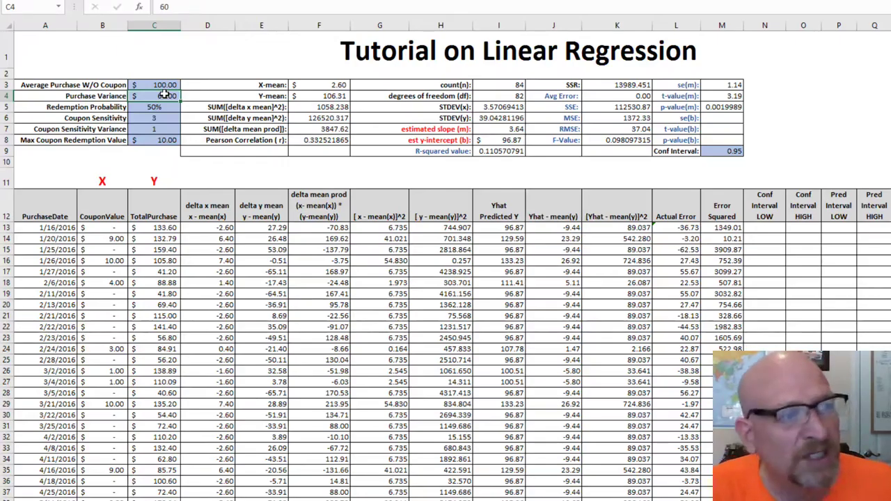
click(718, 106)
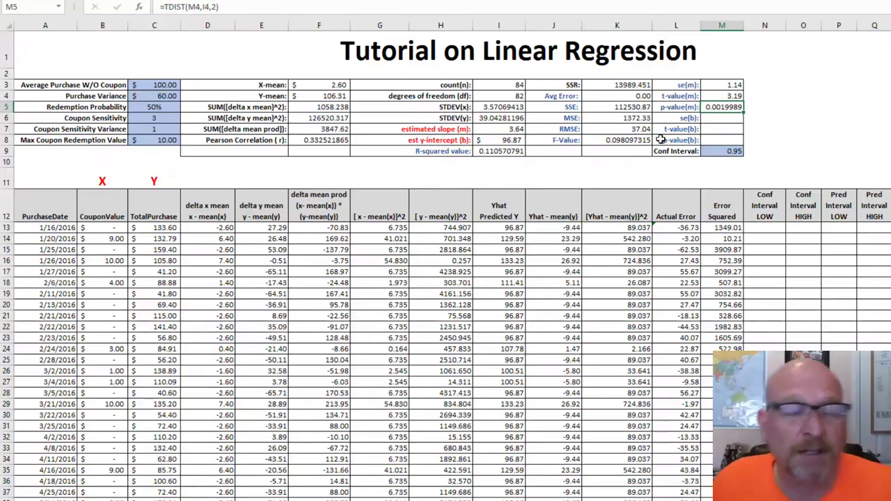
click(156, 97)
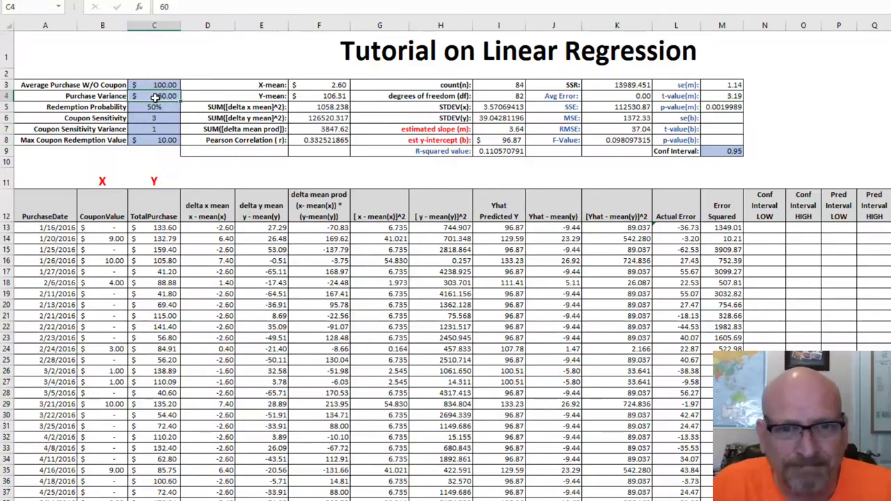
text(90)
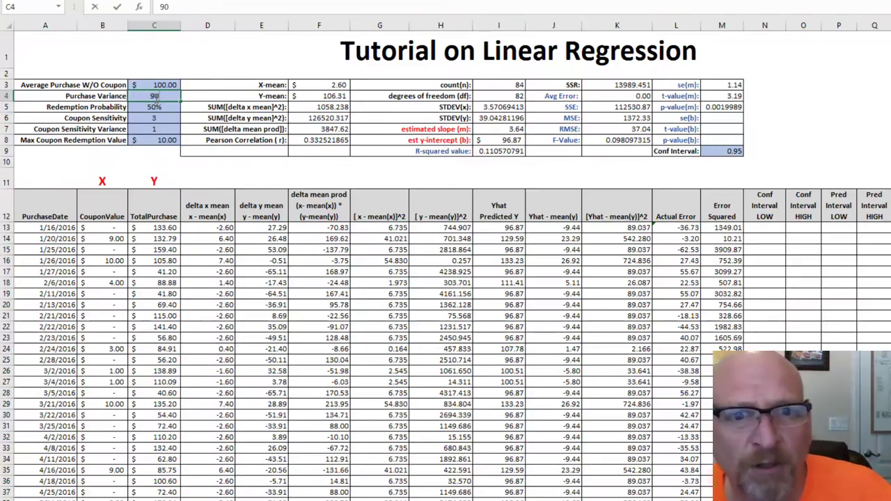
key(Tab)
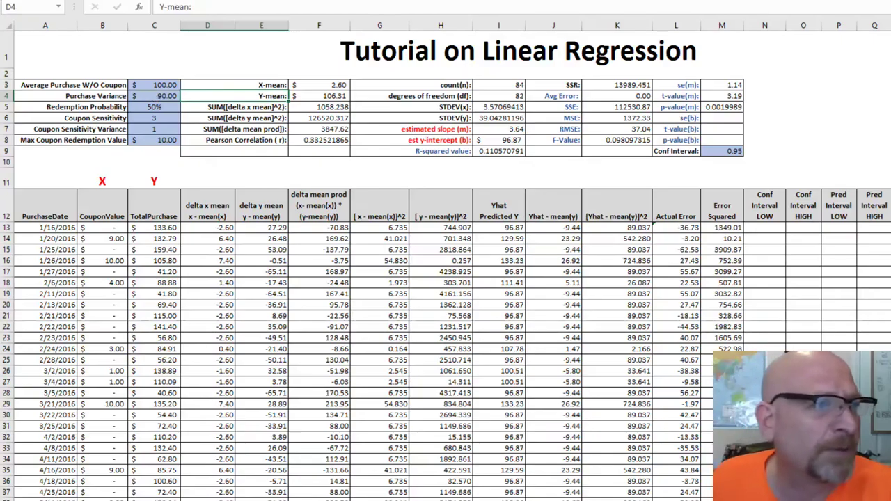
Recalculate the random purchase data several times, examining the p-value(m) in M5 and the estimated slope formula in I7
click(705, 106)
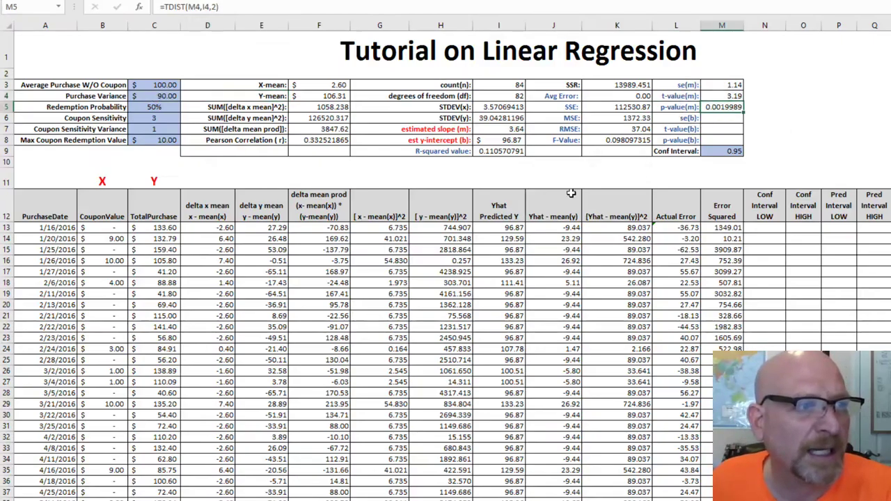
key(F9)
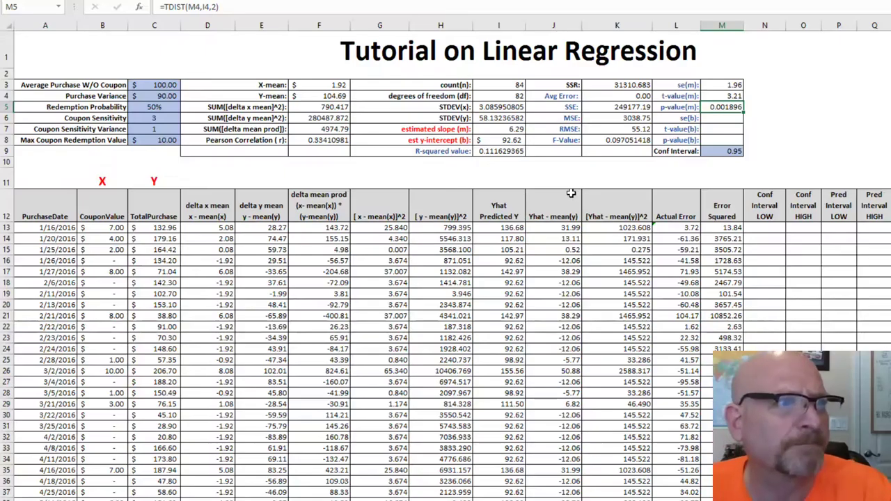
key(F9)
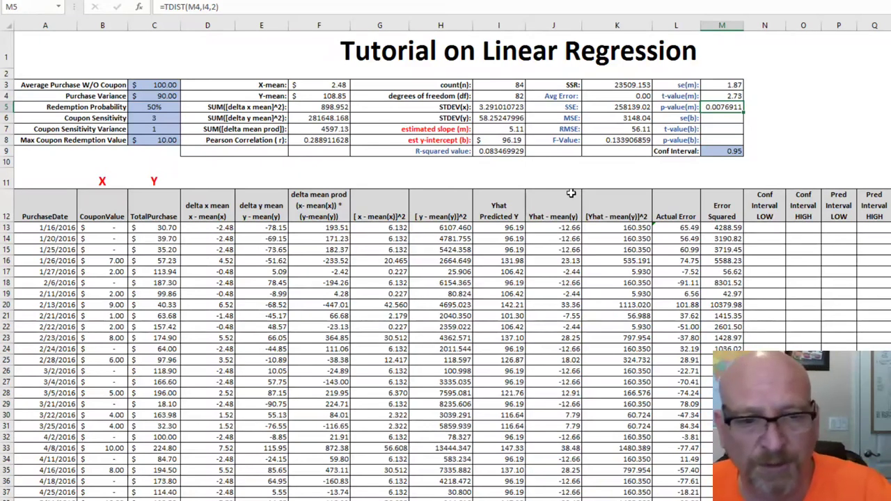
key(F9)
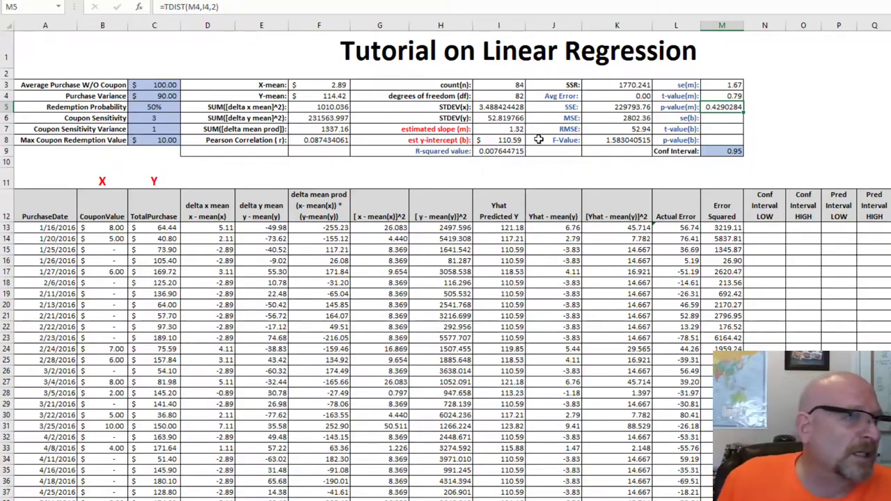
click(505, 129)
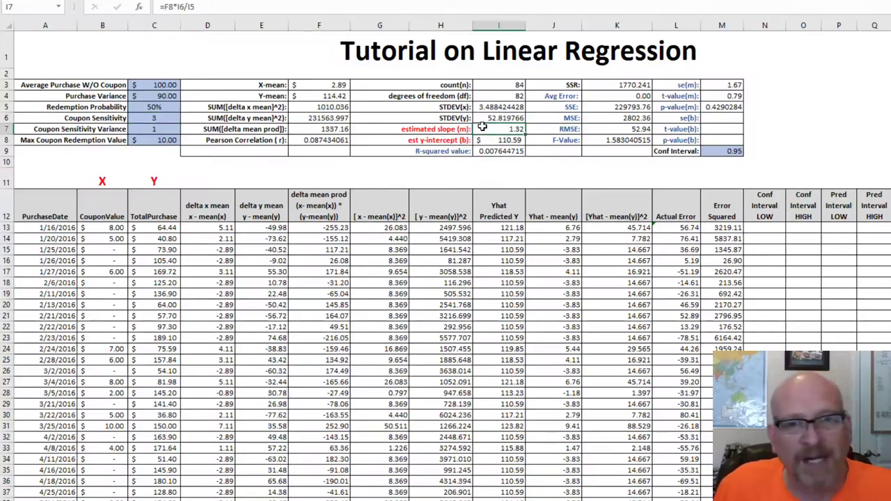
click(713, 107)
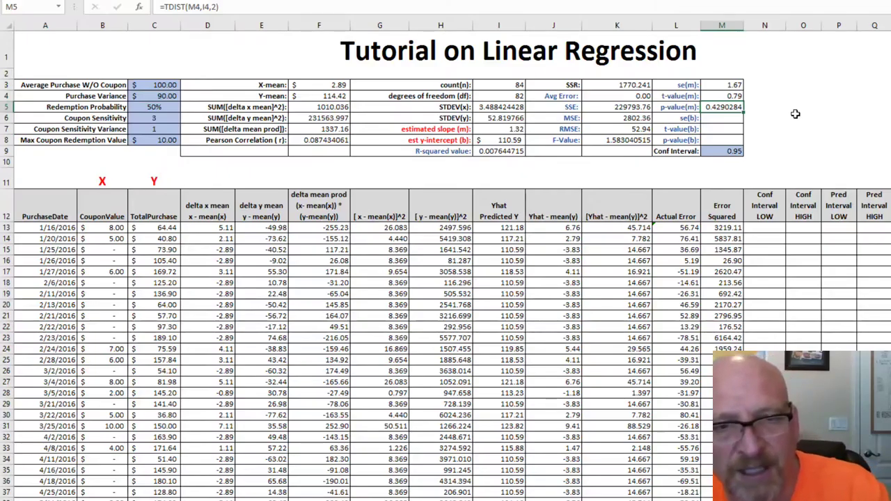
key(F9)
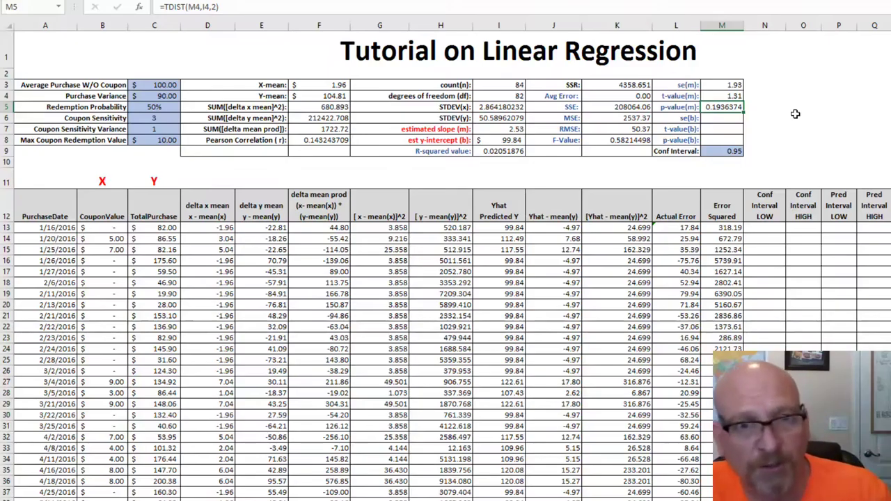
key(F9)
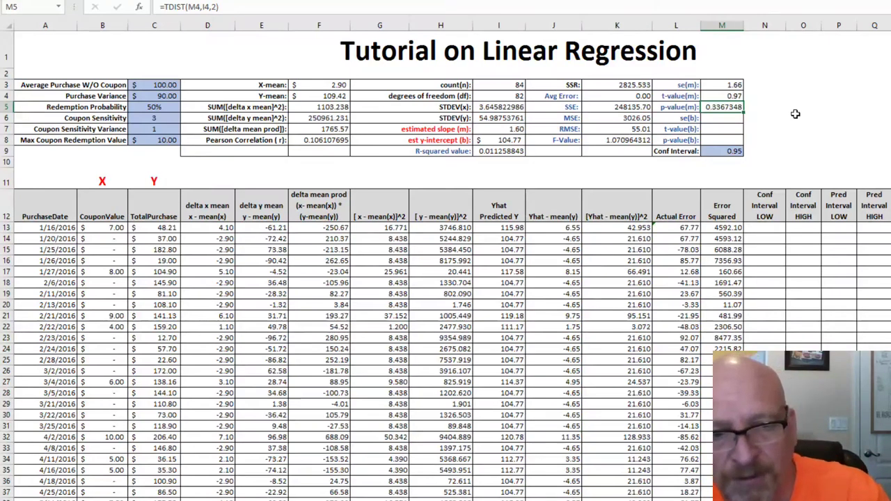
key(F9)
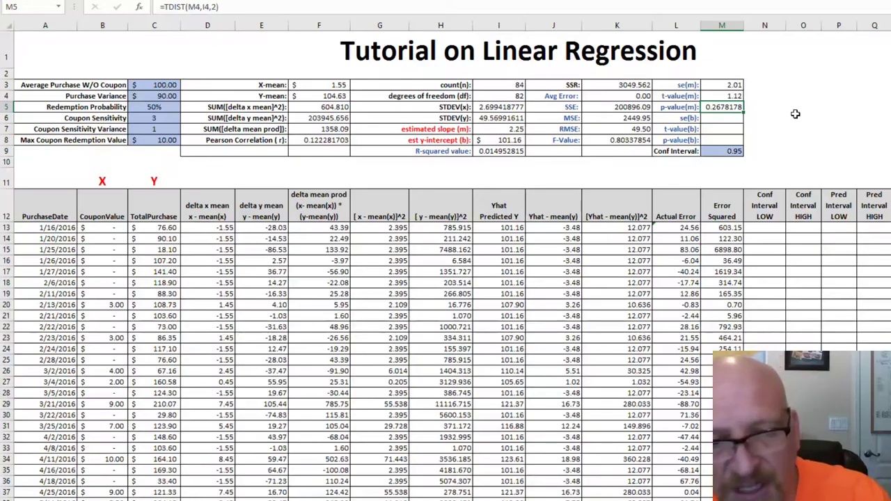
key(F9)
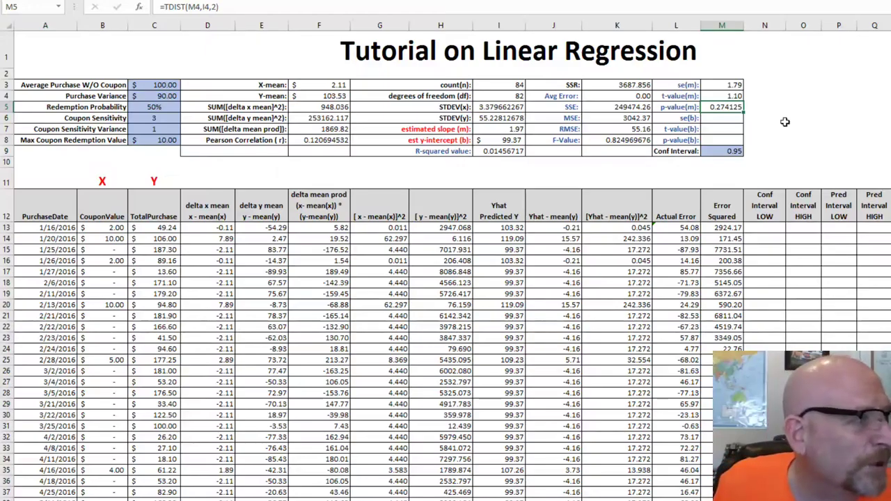
Set the Purchase Variance in C4 to 10
click(157, 98)
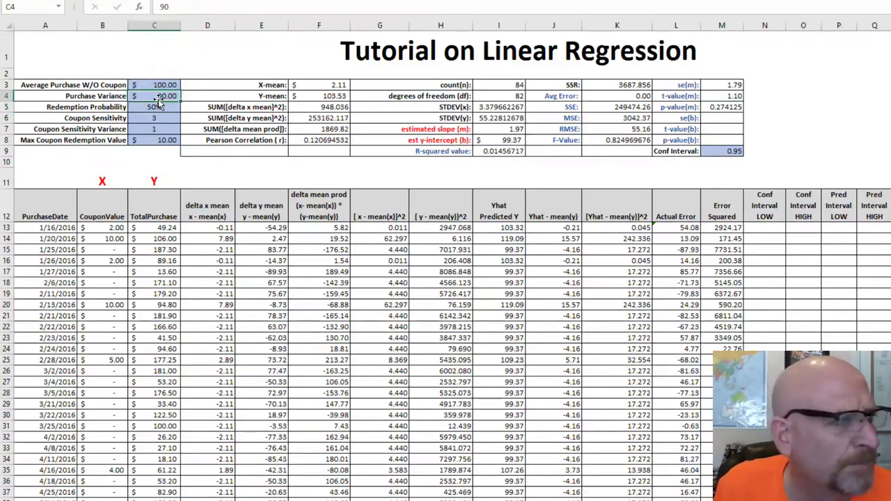
text(10)
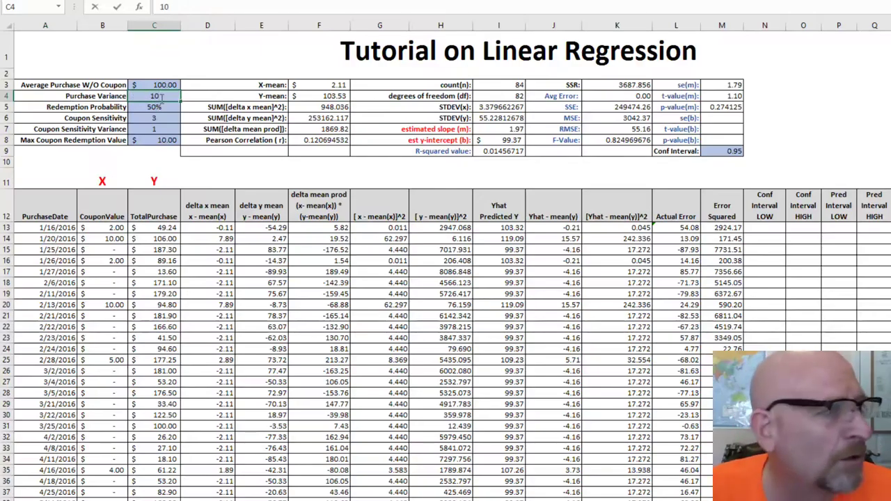
key(Return)
key(Right)
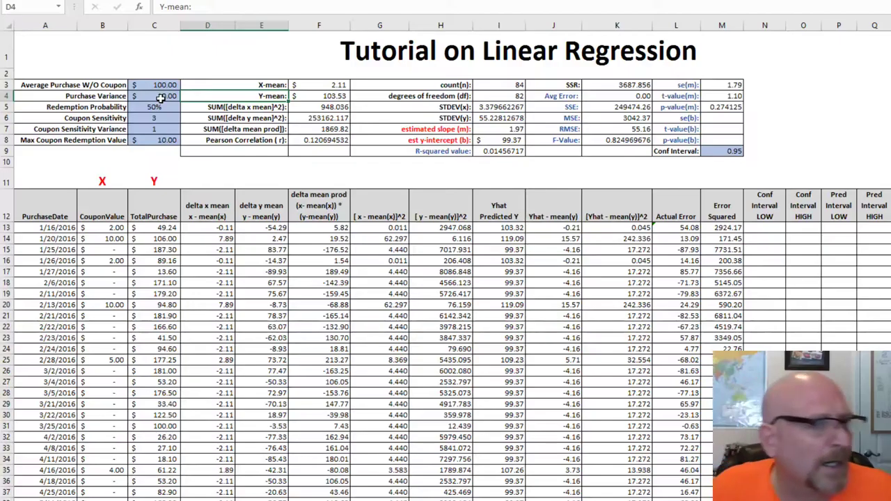
Select the p-value(m) cell M5 and recalculate the random data repeatedly to check how the slope's significance responds
click(708, 108)
key(F9)
key(F9)
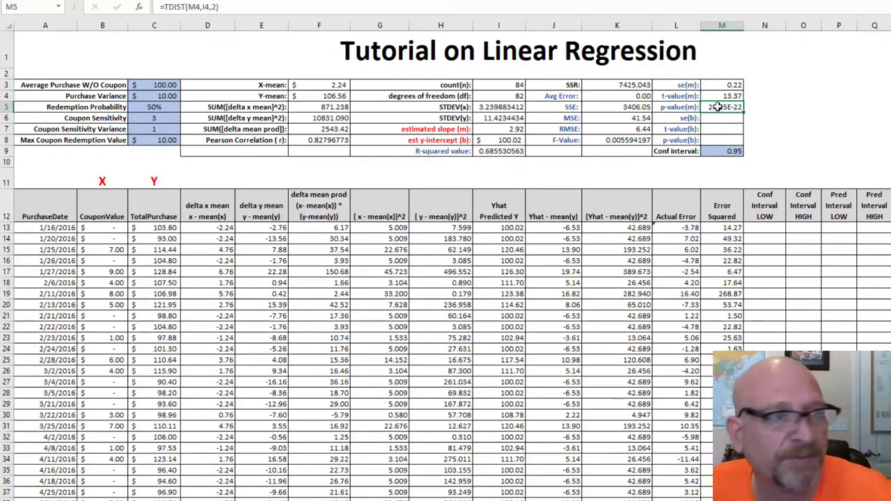
key(F9)
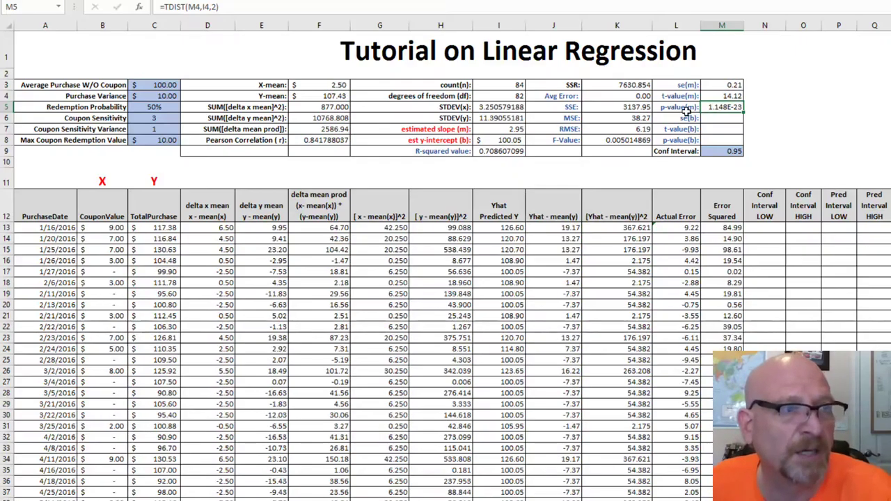
key(F9)
key(F9)
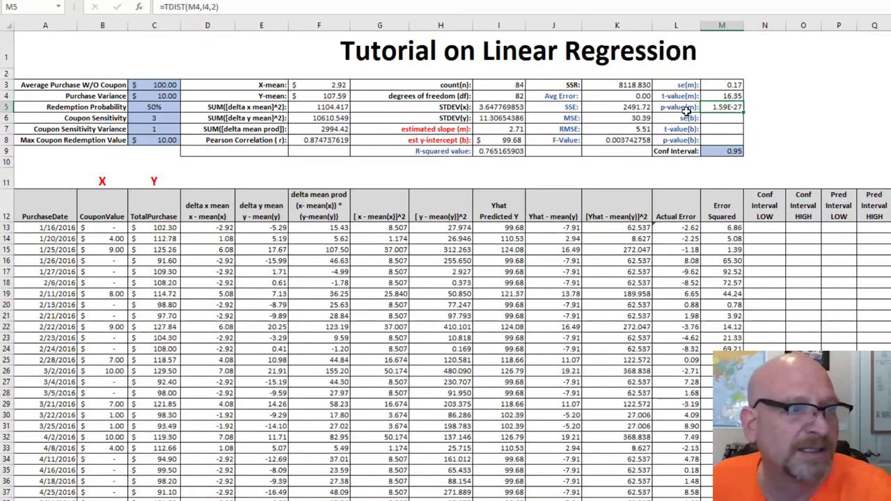
key(F9)
key(F9)
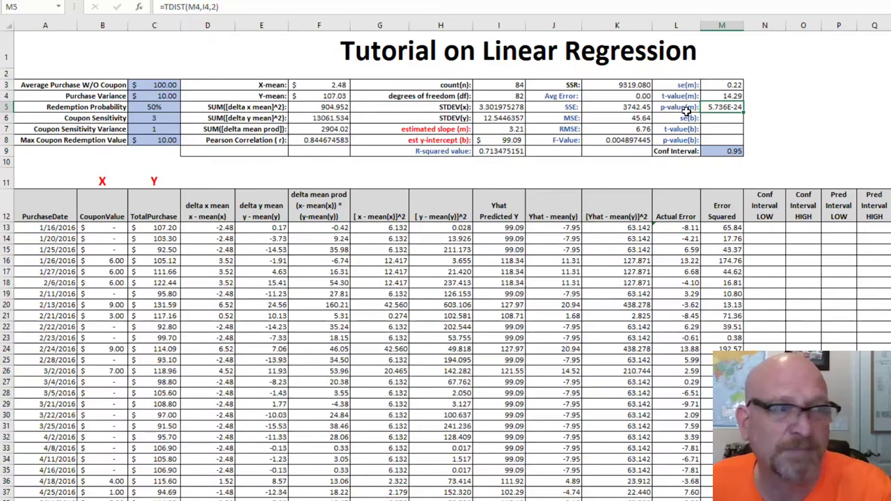
key(F9)
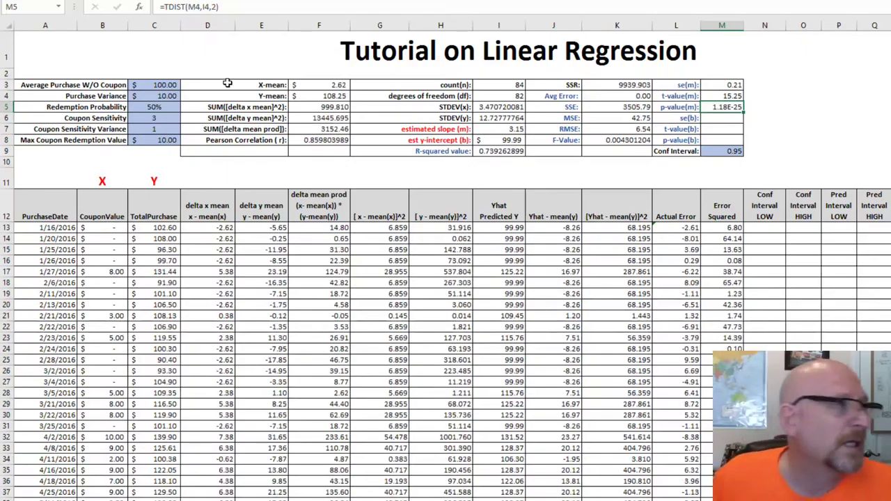
Set the Purchase Variance in C4 to 30 and recalculate the worksheet with the p-value(m) cell selected
click(165, 95)
text(30)
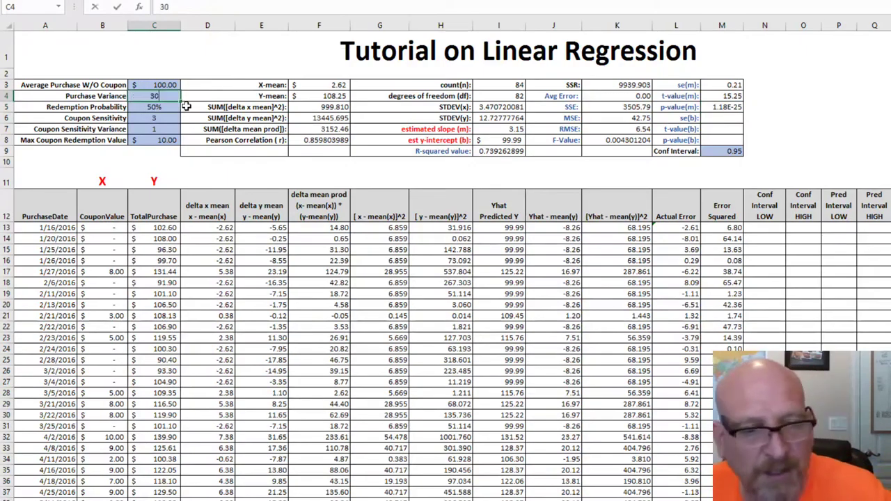
key(Tab)
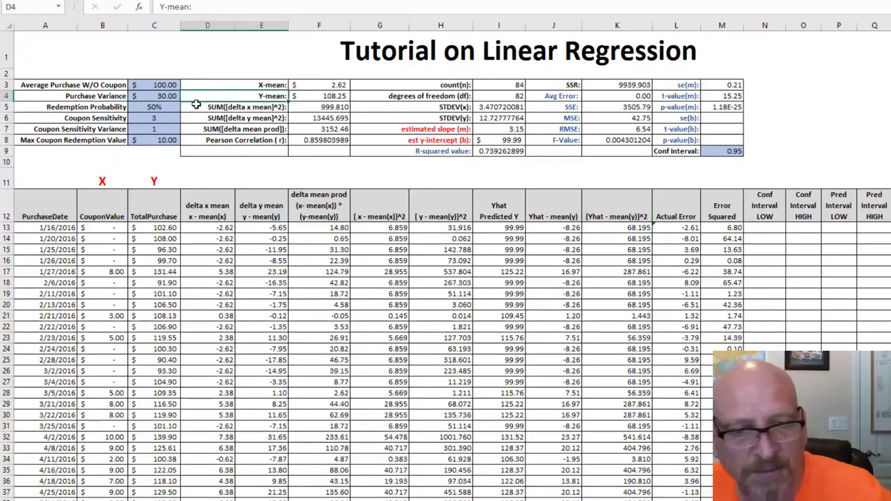
click(714, 108)
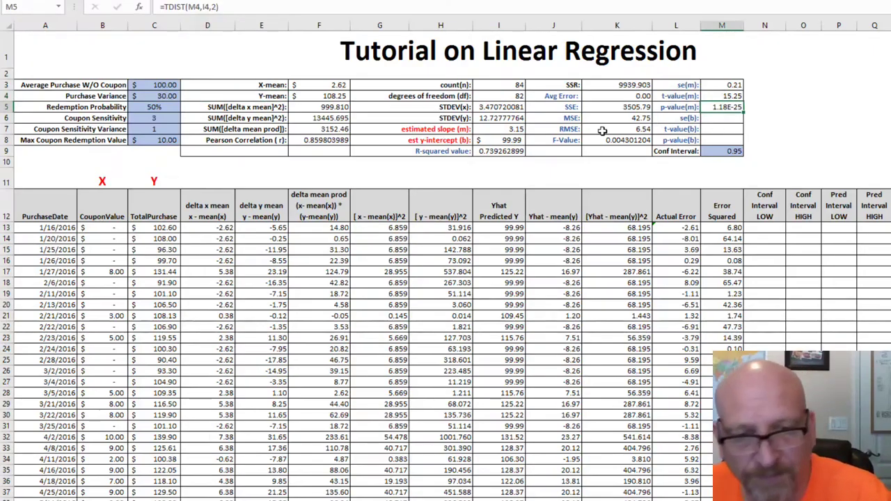
key(F9)
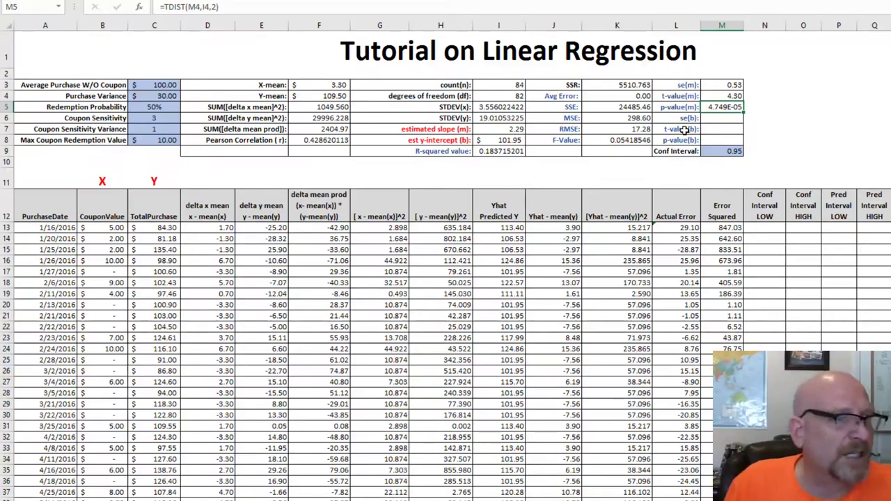
Examine the se(b) formula in M6 alongside the est y-intercept (b) it belongs to
click(721, 118)
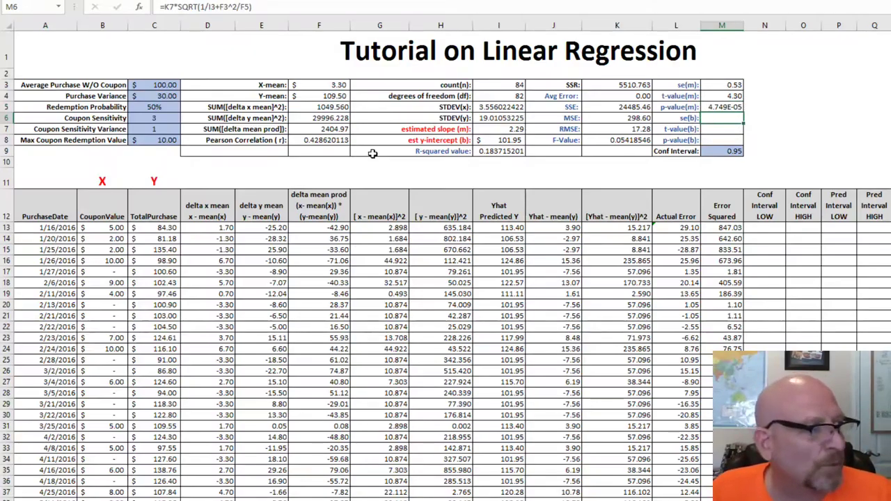
click(443, 139)
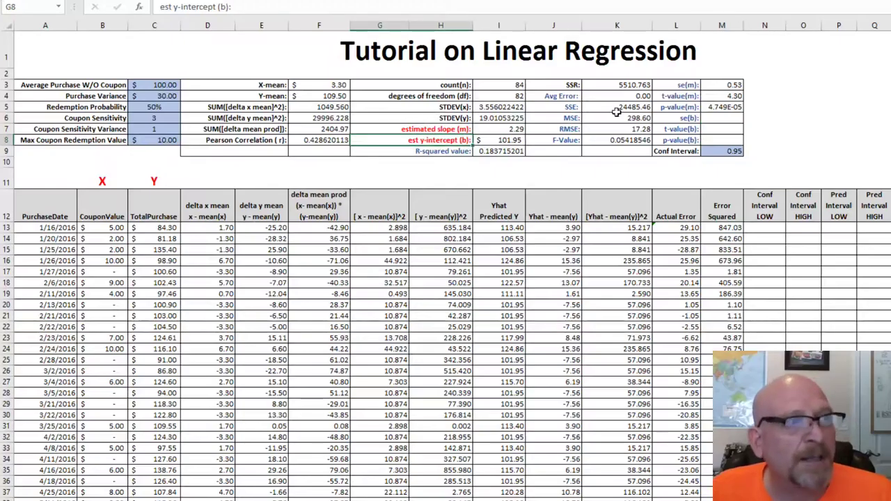
click(717, 117)
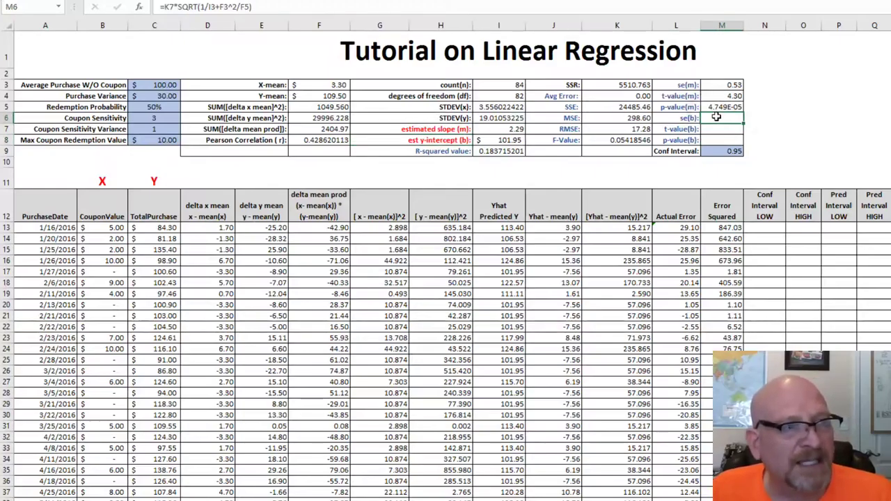
click(691, 119)
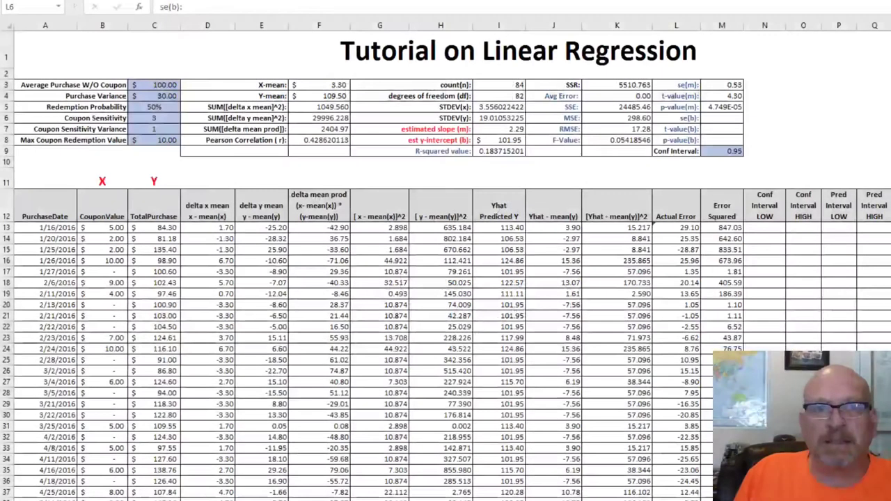
Trace the cells referenced by the se(b) formula =K7*SQRT(1/I3+F3^2/F5), leave it unedited, and show its result in M6
click(723, 118)
click(215, 7)
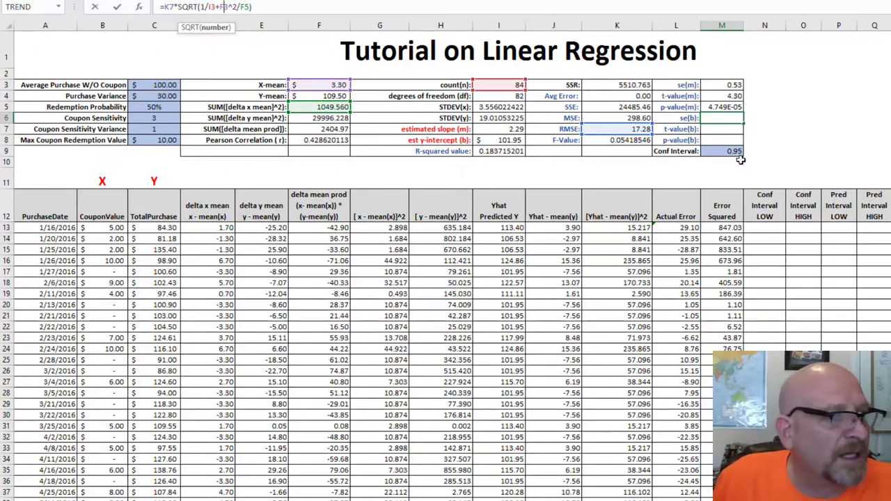
key(Escape)
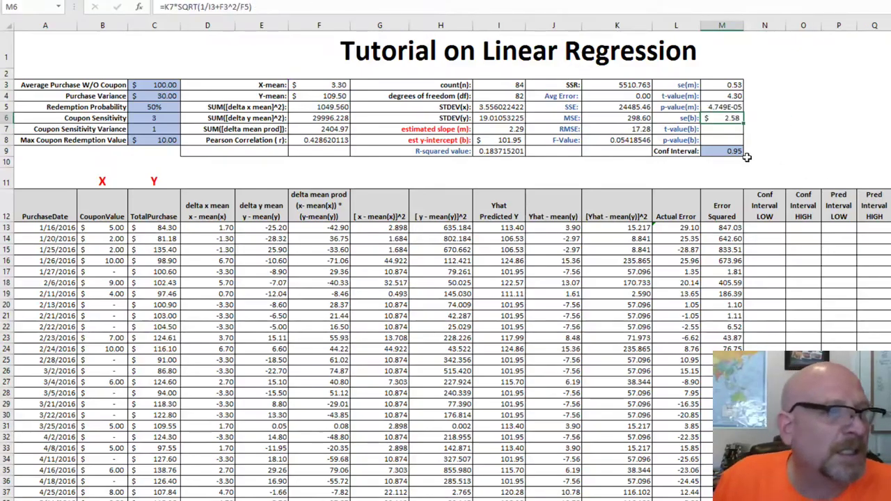
Compare the est y-intercept (b) in I8 with its standard error se(b) in M6, the two values behind t-value(b)
click(728, 132)
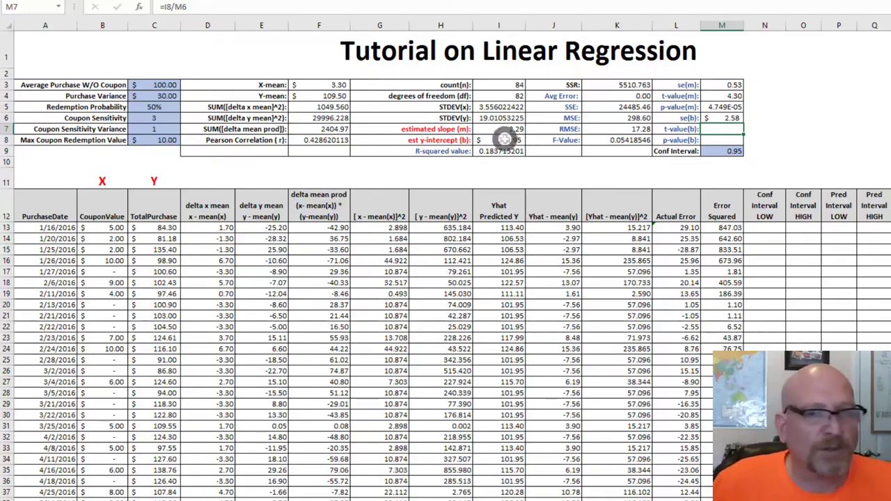
click(504, 143)
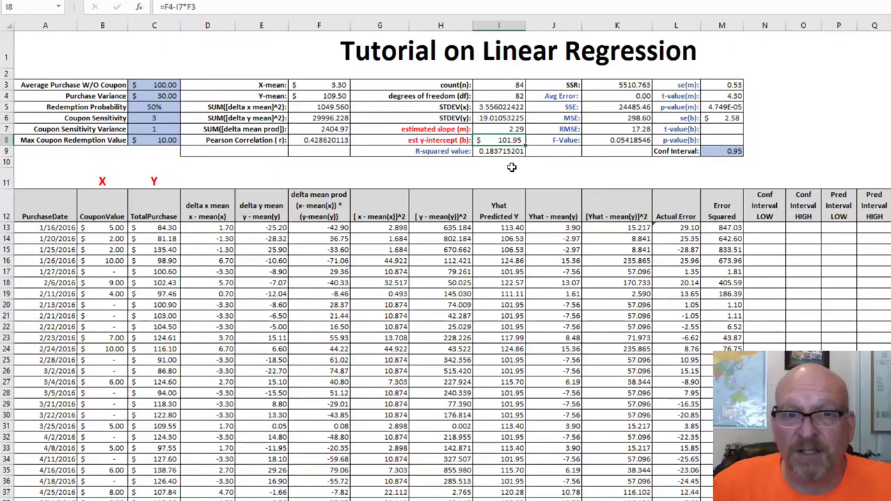
click(735, 116)
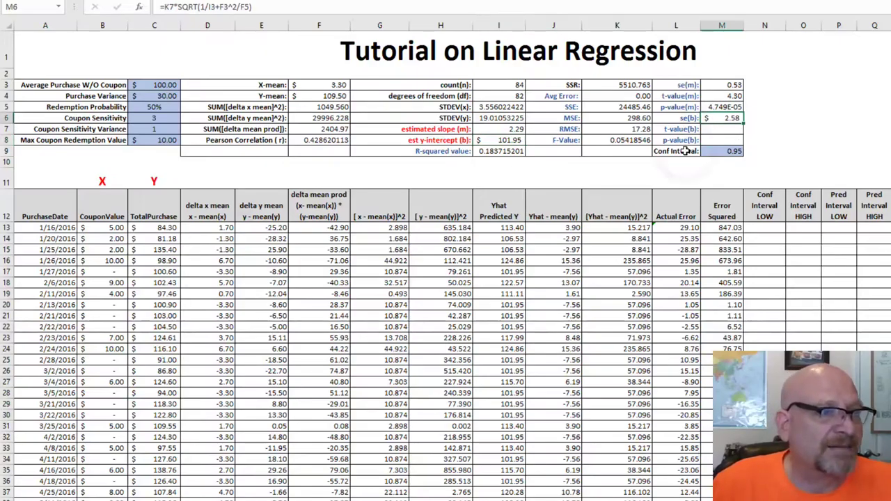
click(493, 140)
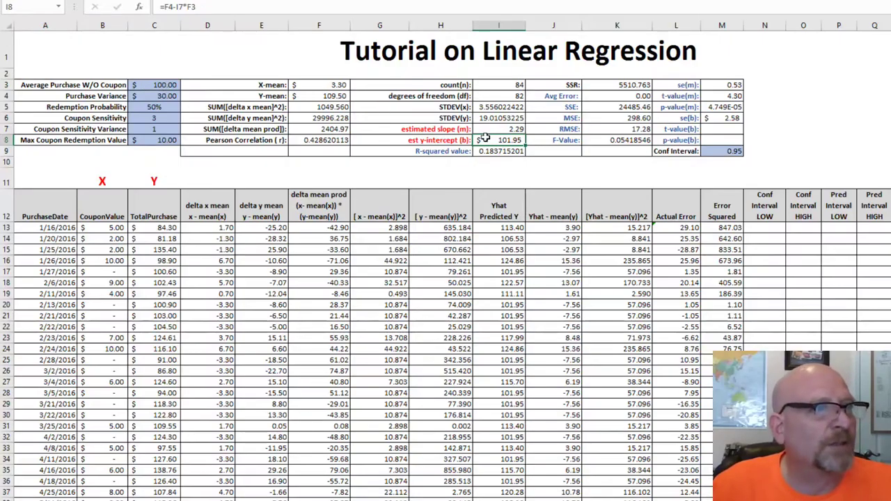
click(740, 120)
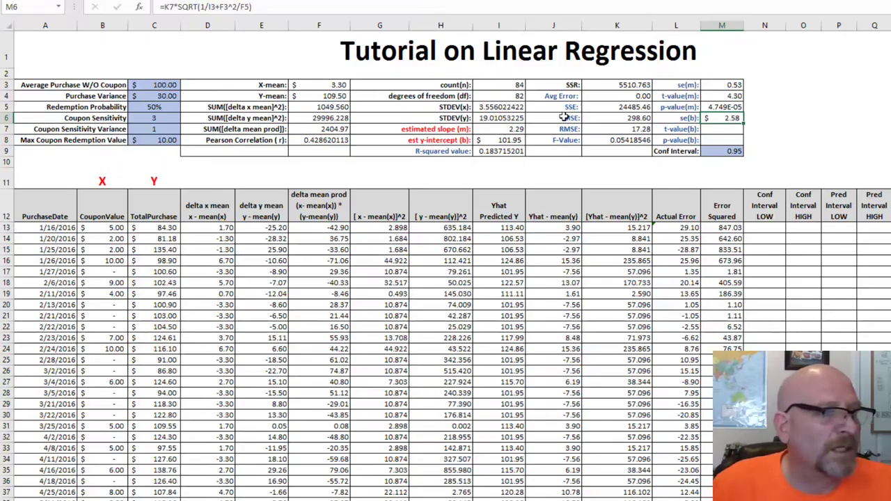
click(496, 141)
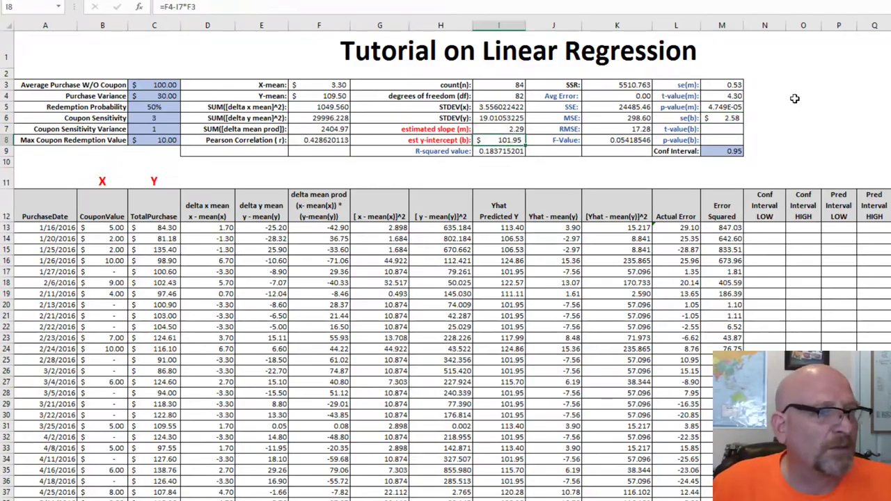
click(735, 117)
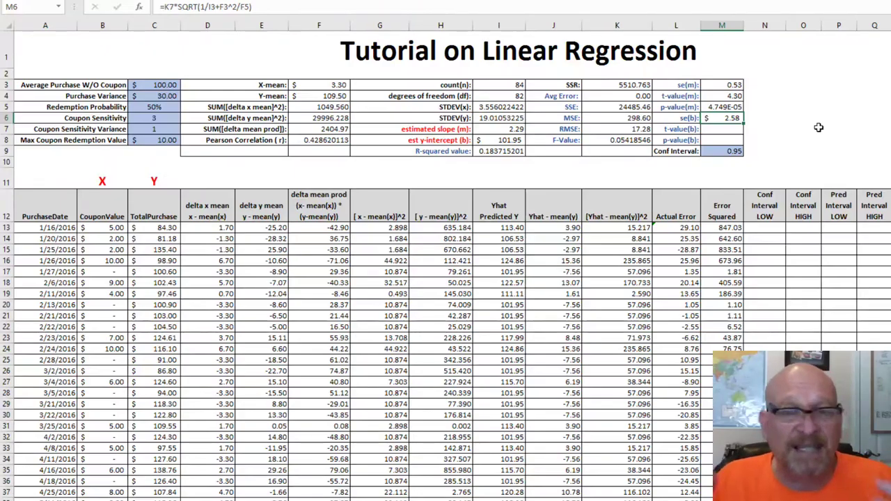
Trace the t-value(b) formula =I8/M6 and show its result in M7, comparing it with t-value(m) in M4
click(724, 128)
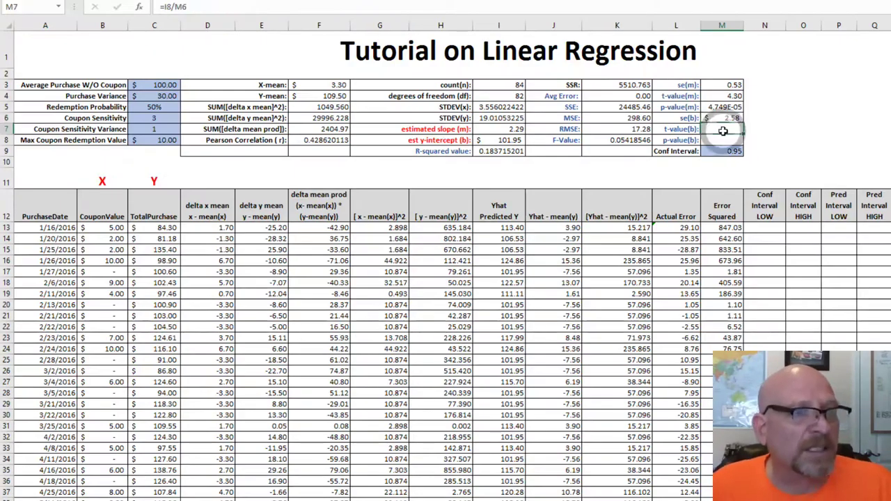
click(175, 7)
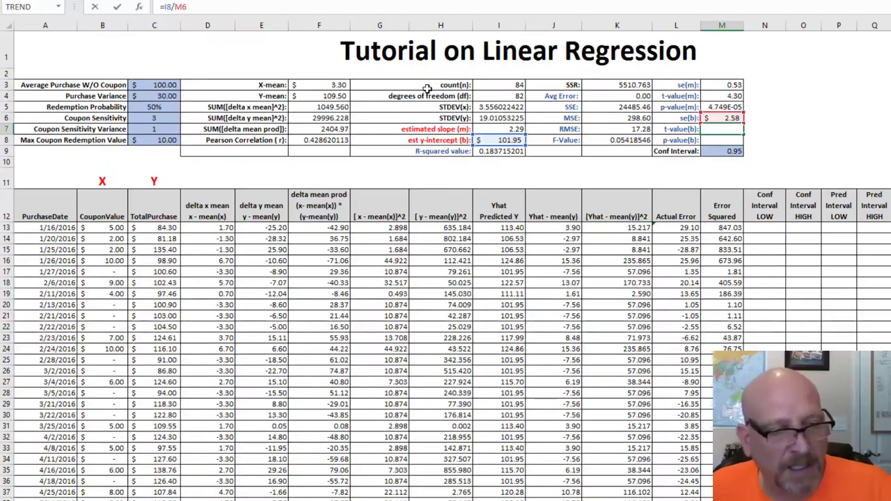
key(Tab)
click(724, 127)
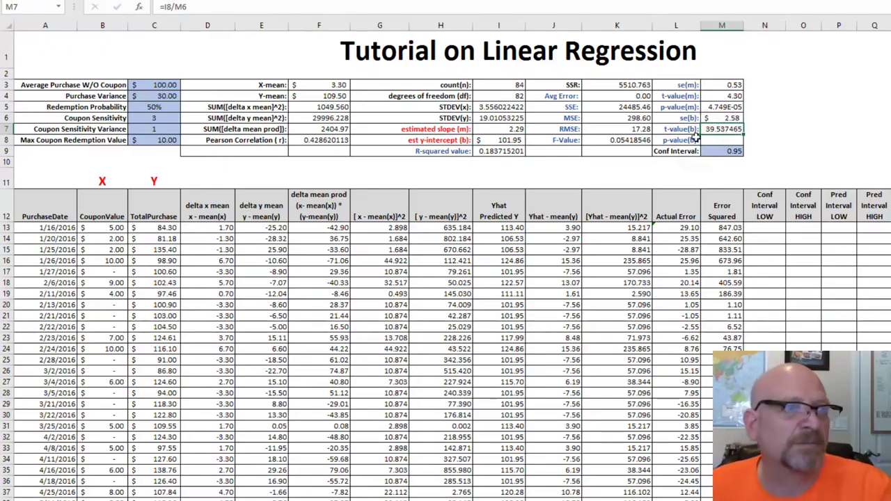
click(717, 96)
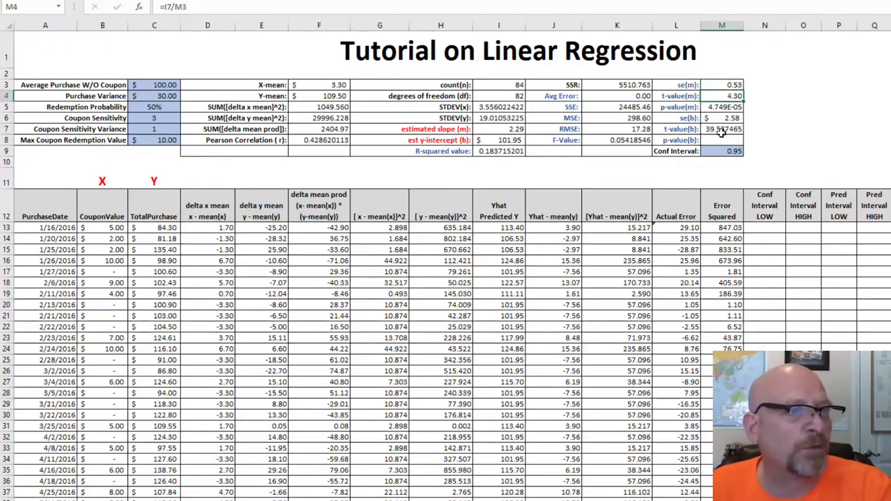
click(721, 131)
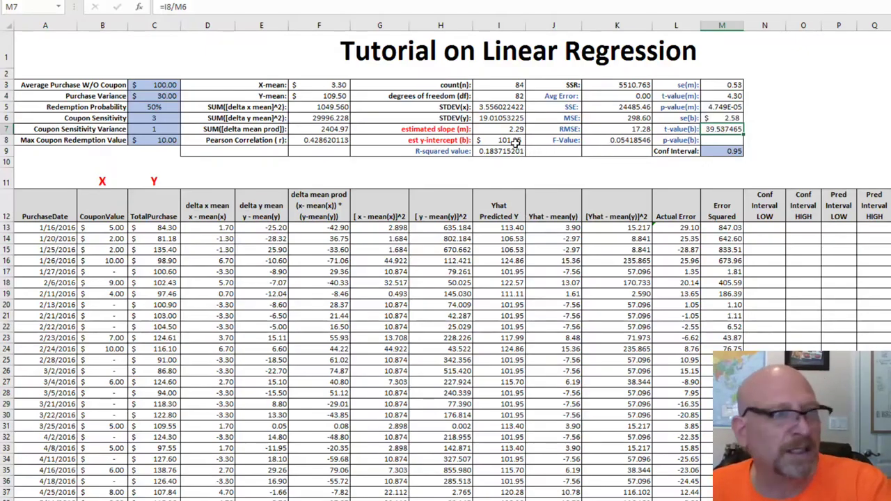
Trace the cells referenced by the p-value(b) formula =TDIST(M7,I4,2), leave it unedited, and show its result in M8
click(712, 138)
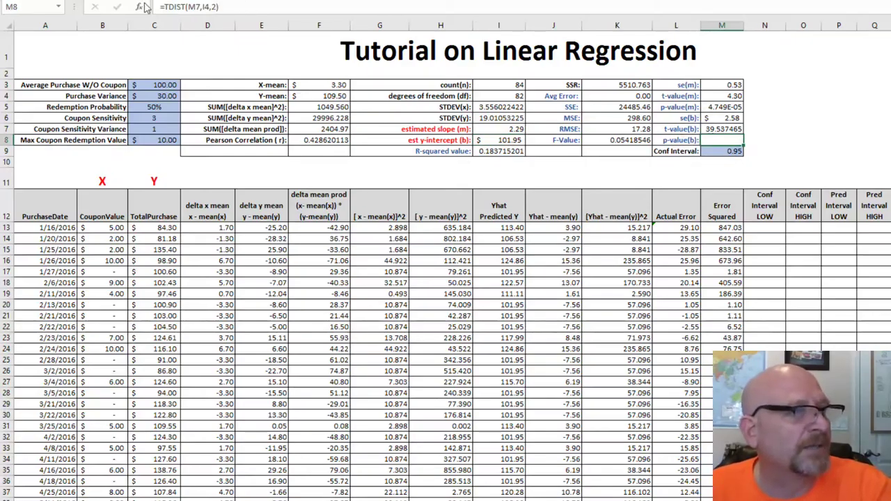
click(181, 5)
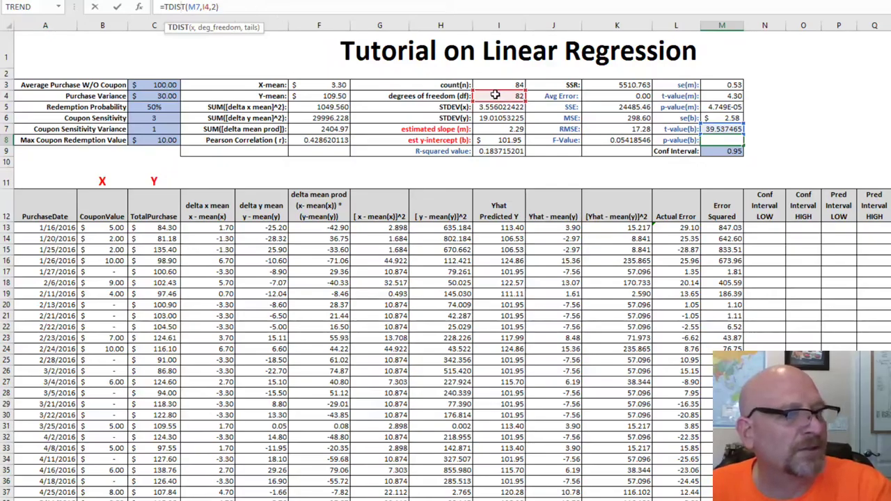
key(Return)
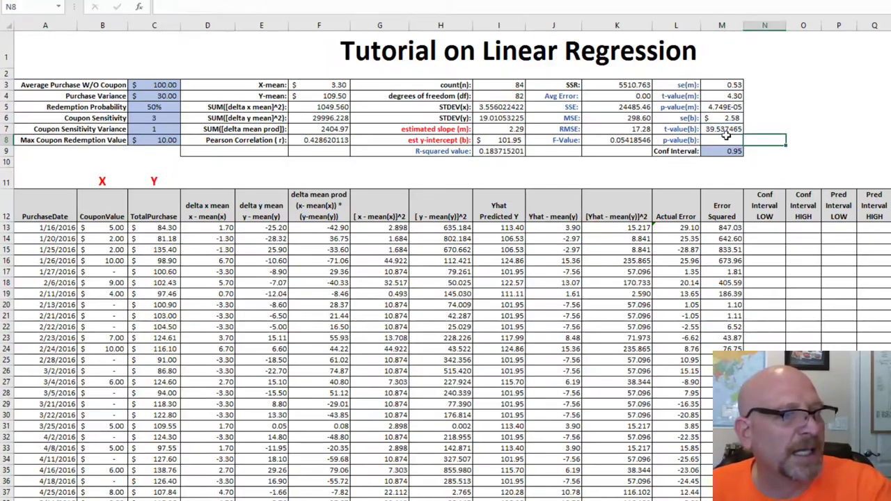
click(725, 140)
drag(724, 141, 724, 151)
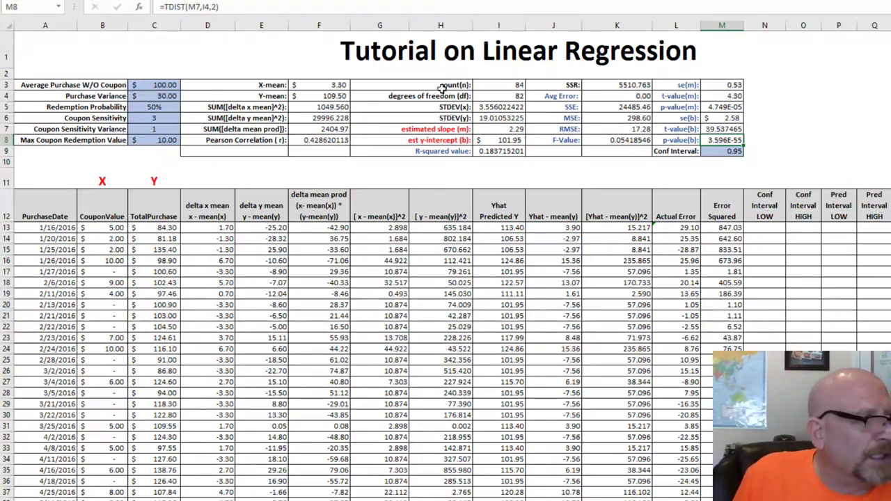
Examine the Average Purchase W/O Coupon input in C3 and the estimated slope (m) formula in I7
click(164, 85)
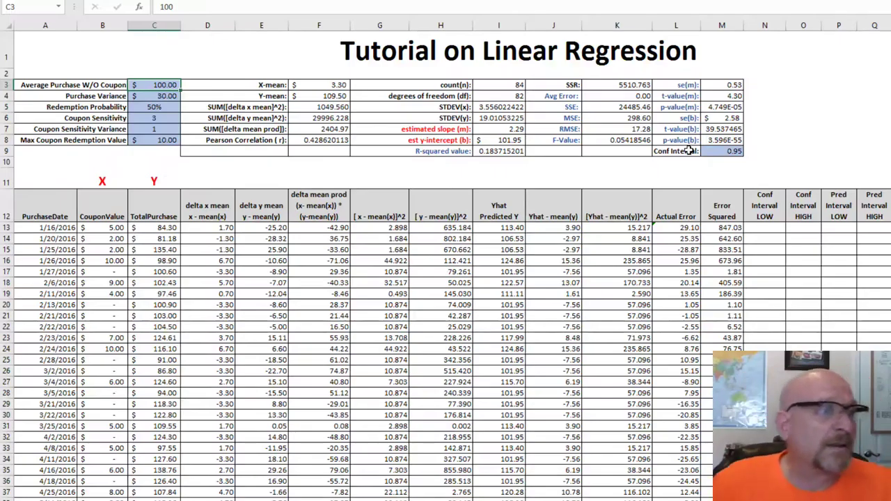
click(495, 129)
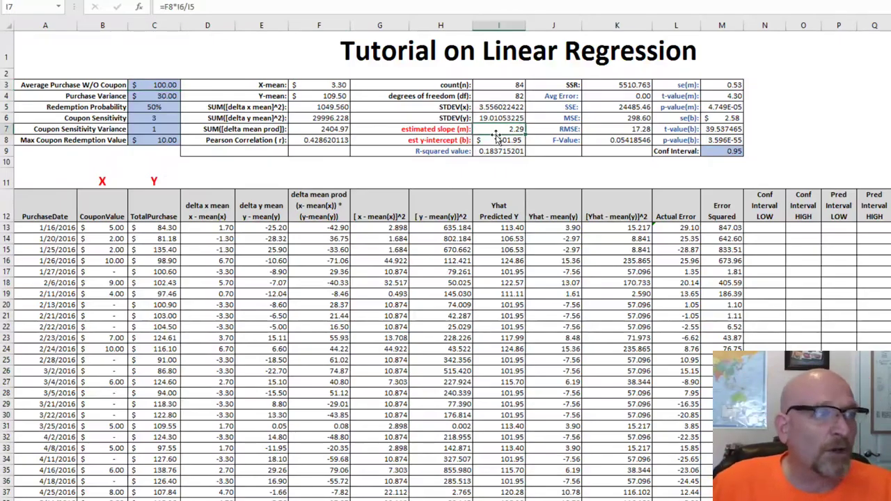